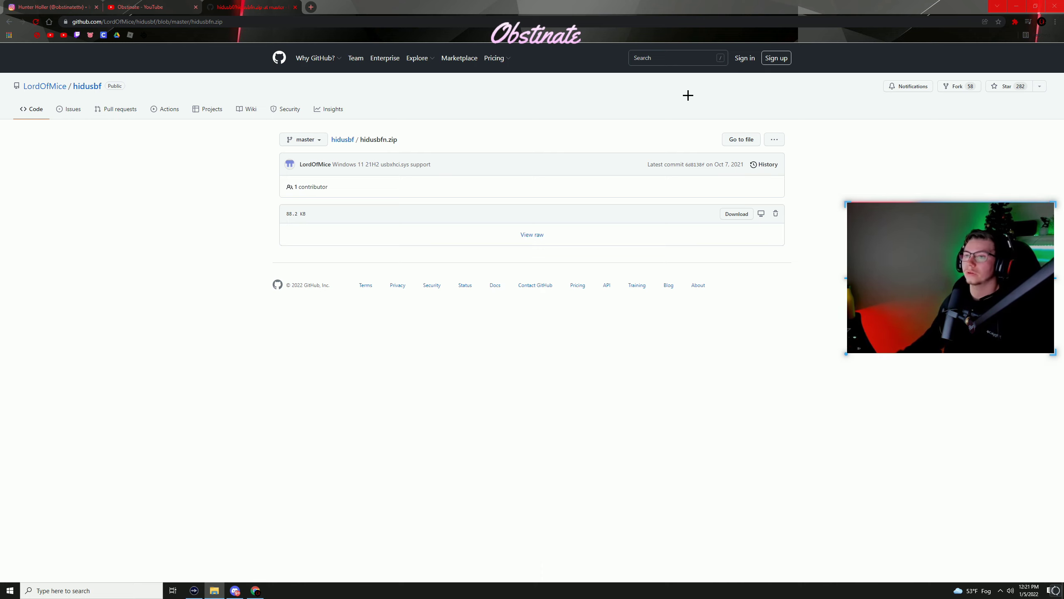
Download the hidusbfn.zip archive from the hidusbf repository's file list.
left_click(9, 22)
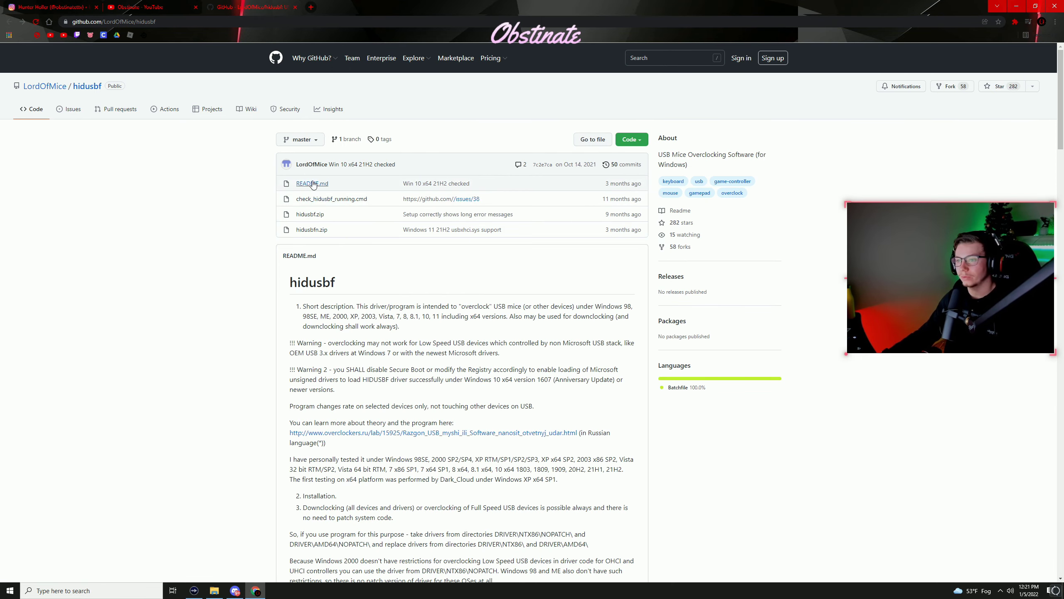
left_click(314, 232)
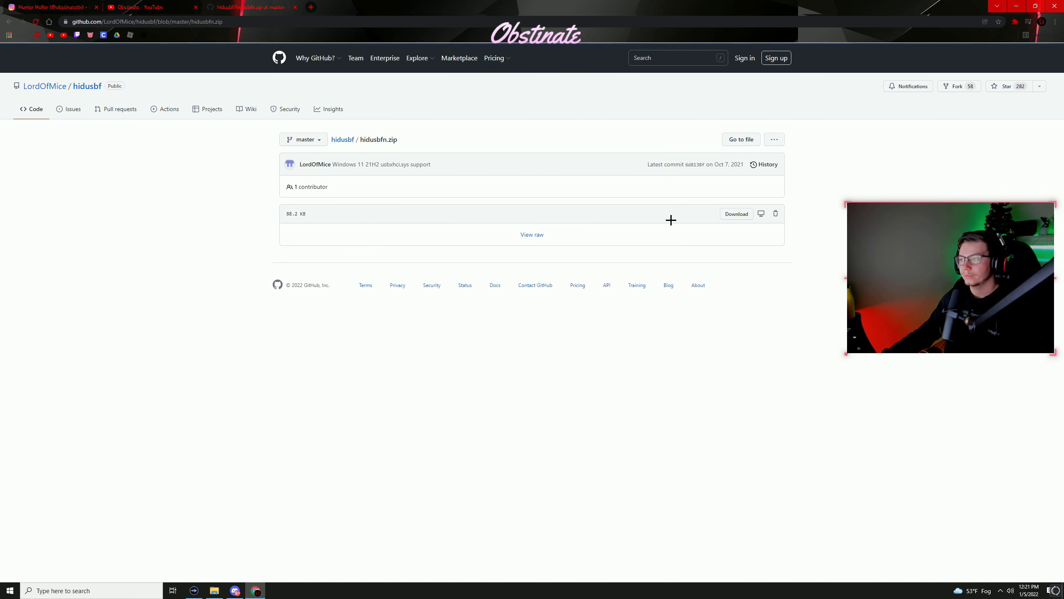
left_click(733, 216)
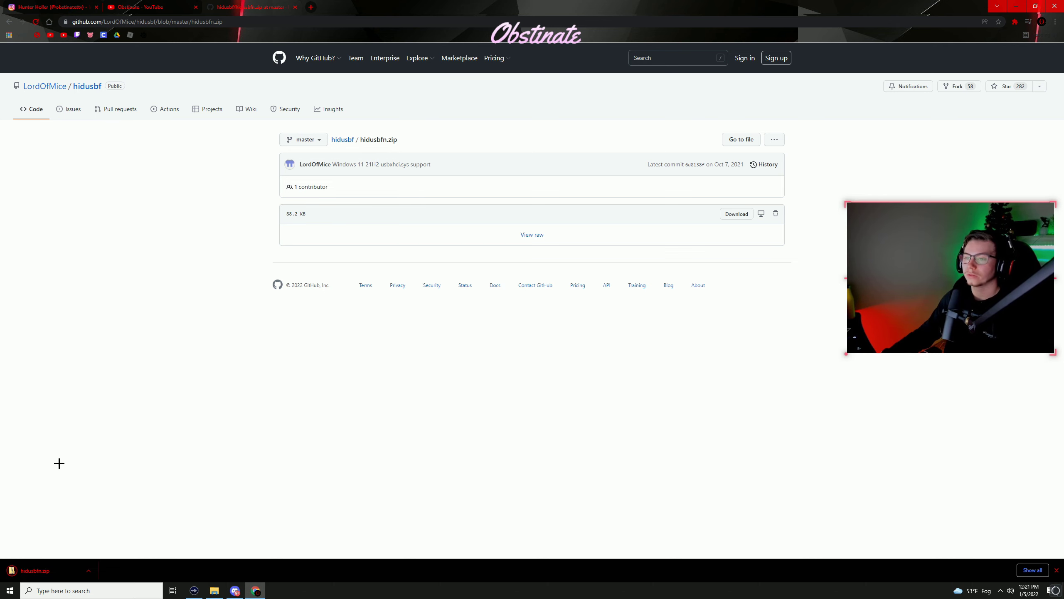
Open the downloaded zip, maximize Explorer, and run DRIVER's Setup with administrator approval.
left_click(46, 571)
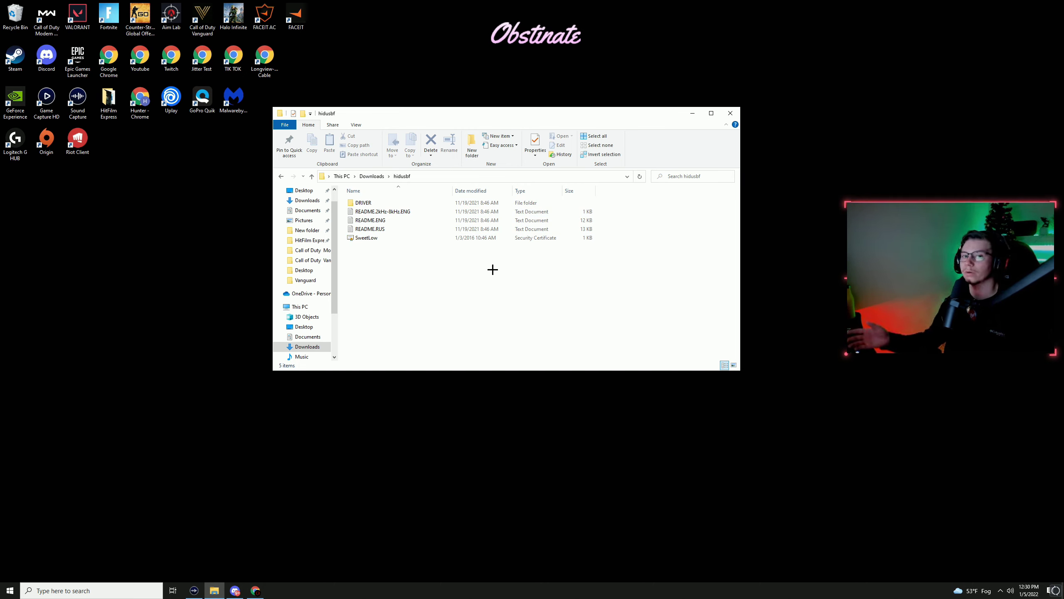
key("super+Up")
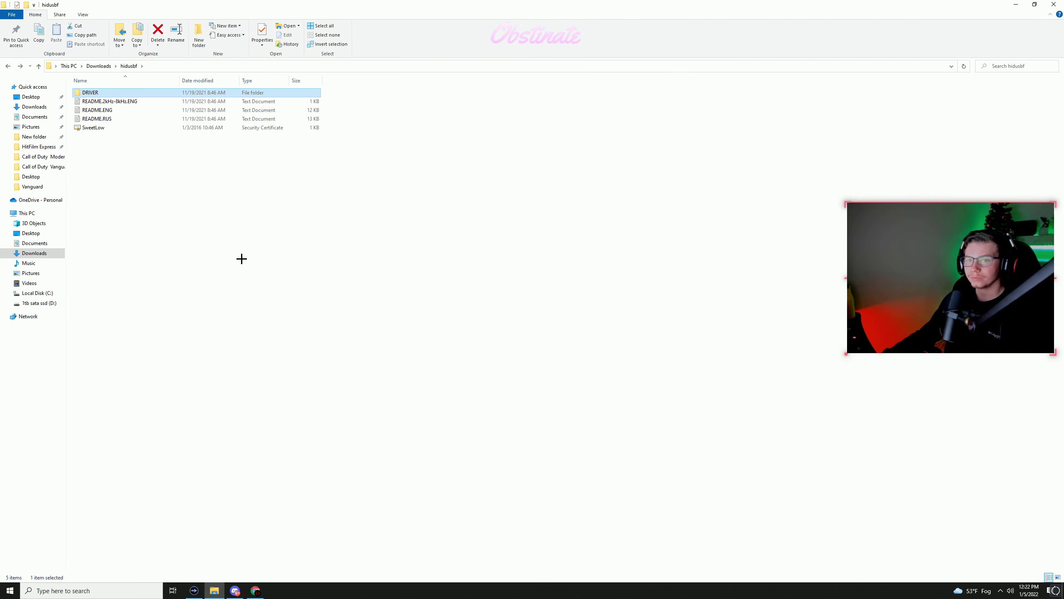
double_click(129, 92)
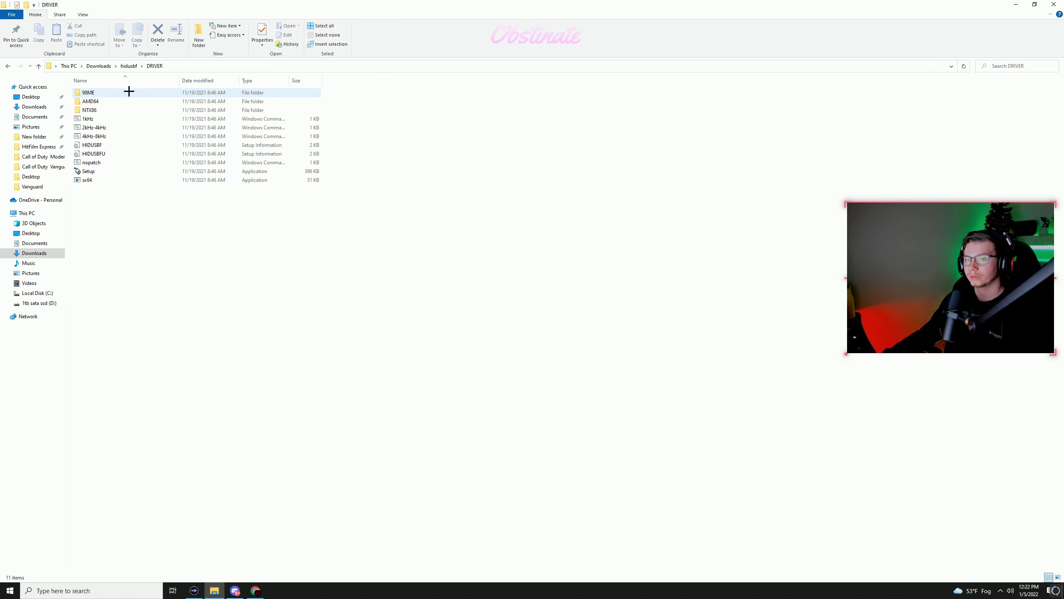
double_click(101, 171)
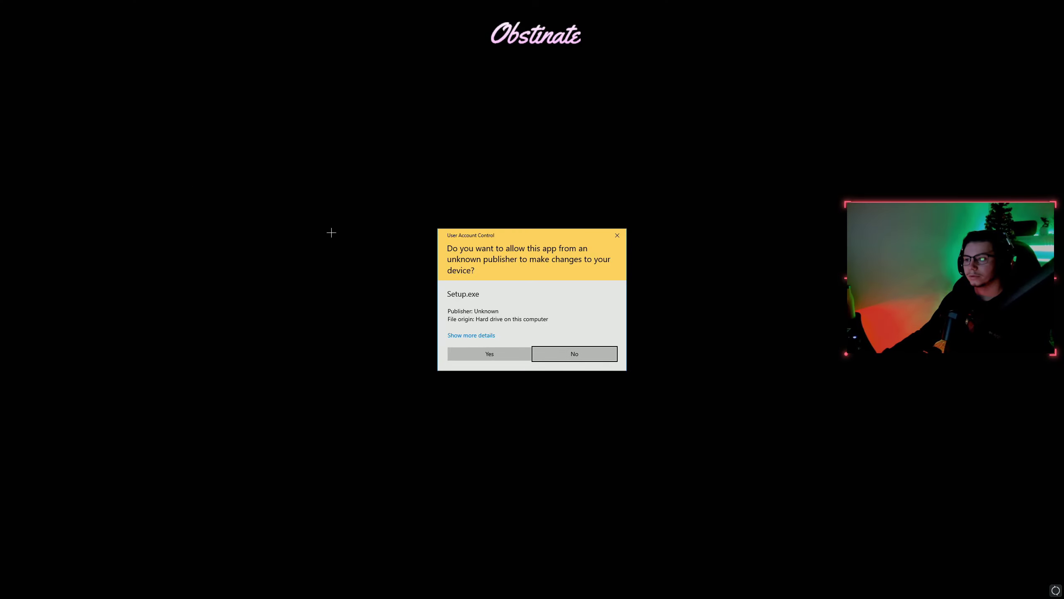
left_click(523, 354)
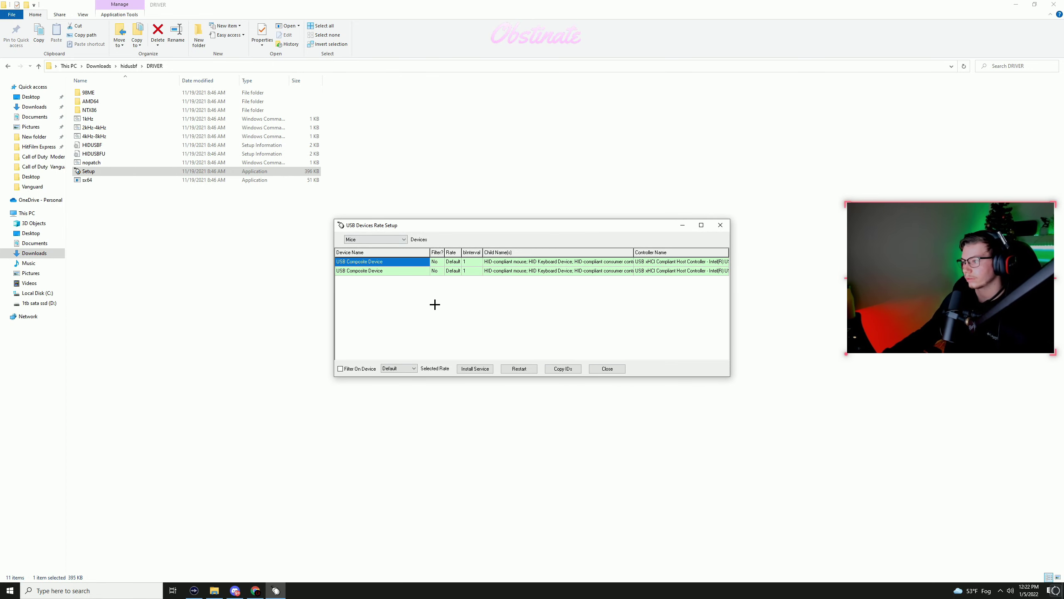
Switch the device type from Mice to All and select the Wireless Controller's USB Composite Device.
left_click(387, 240)
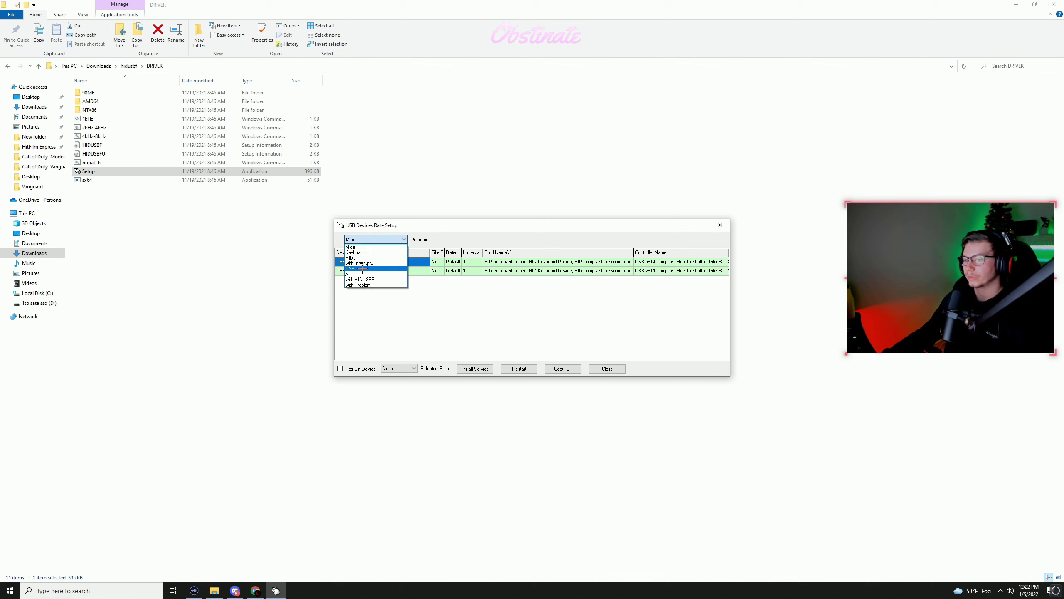
left_click(370, 273)
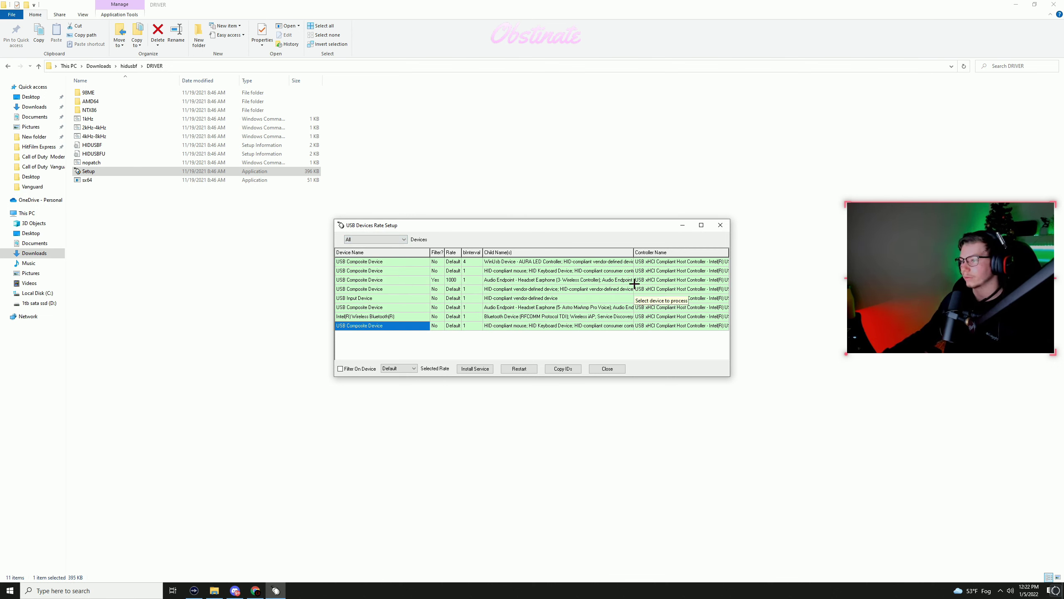
left_click(378, 280)
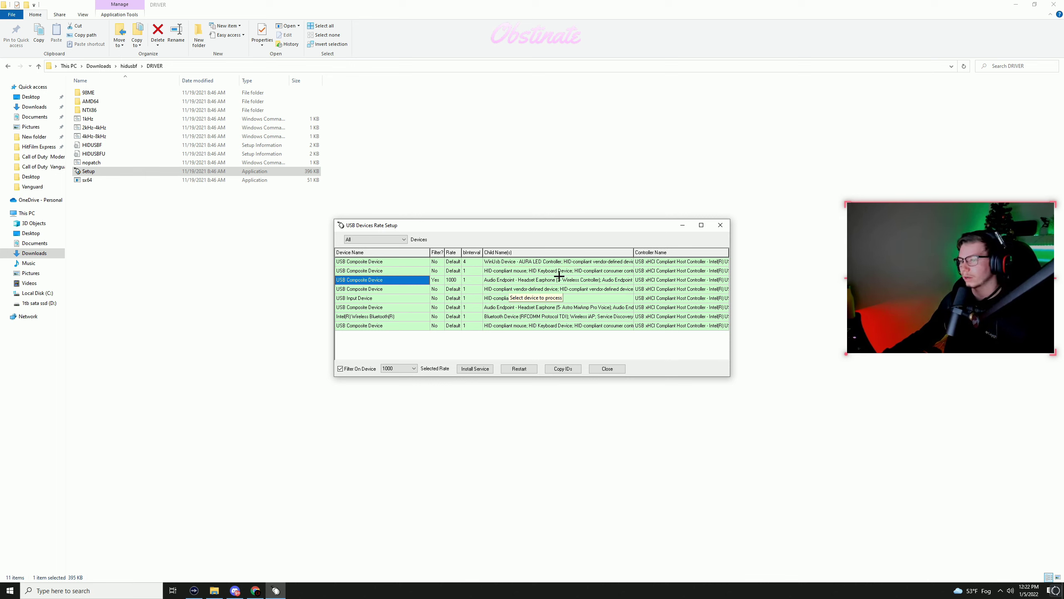
Try installing the filter service for the reselected wireless controller, dismissing the security prompts.
left_click(474, 369)
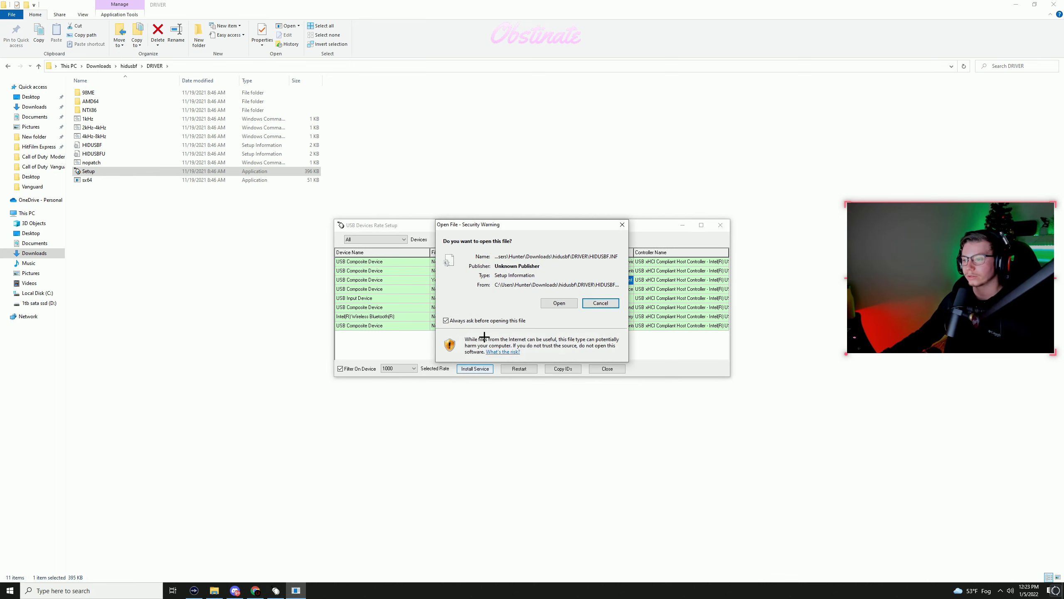
key("Return")
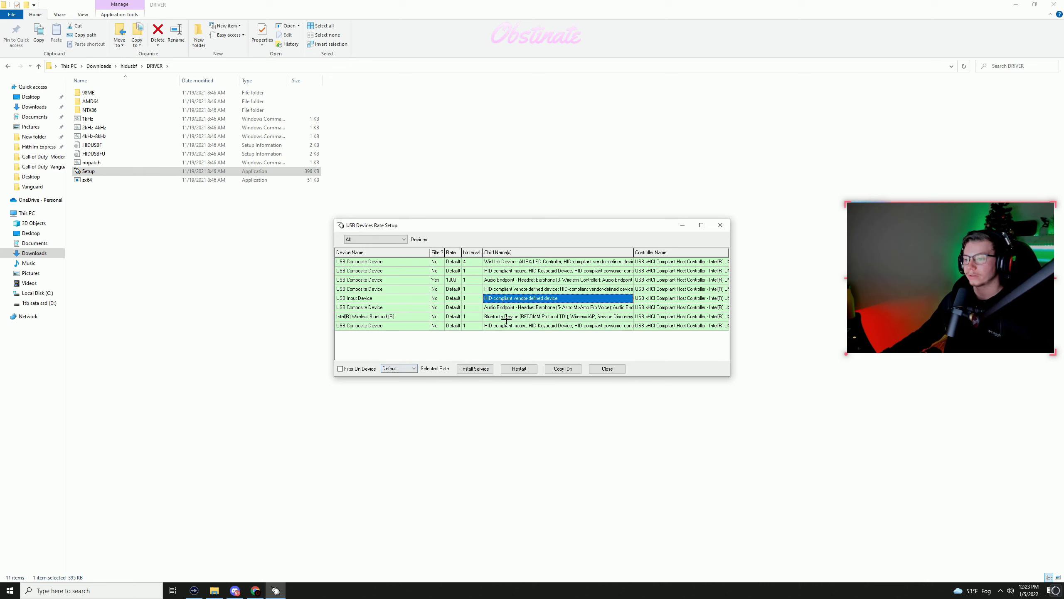
left_click(570, 280)
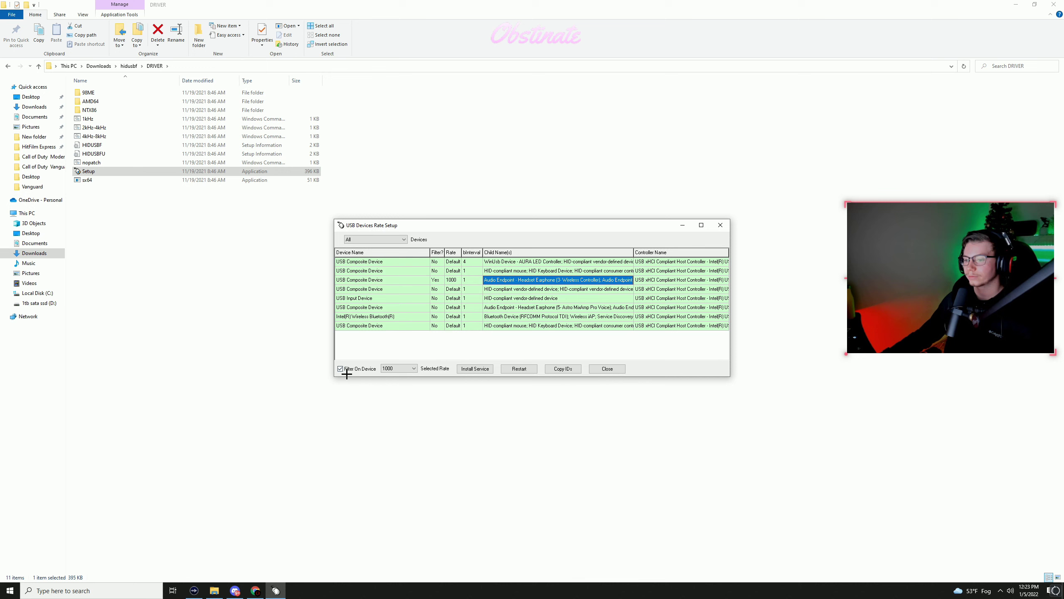
left_click(471, 368)
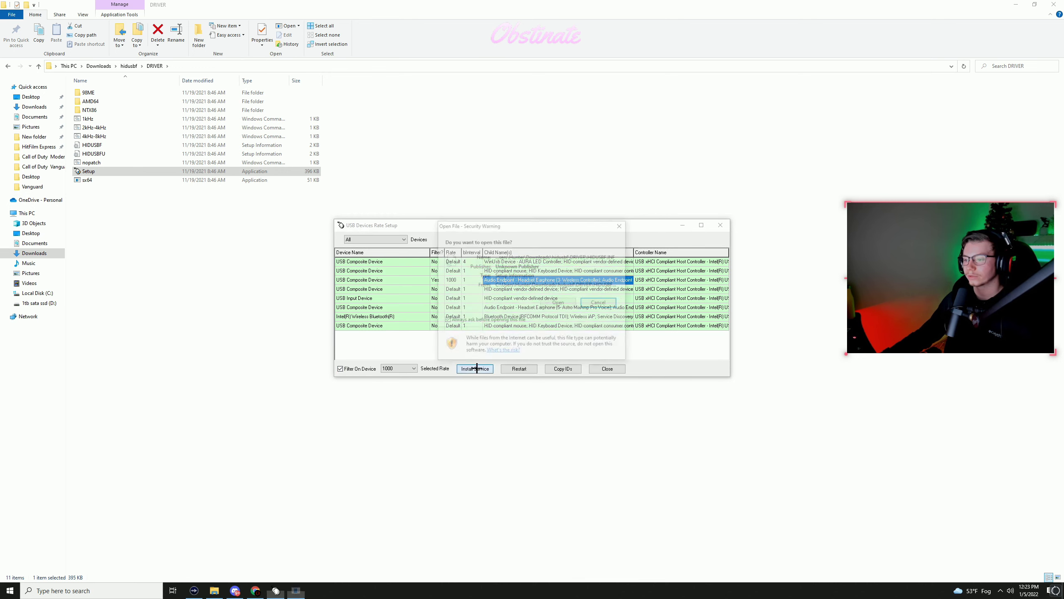
key("Return")
Keep the polling rate at 1000, install the filter service, and accept the security warning.
left_click(410, 368)
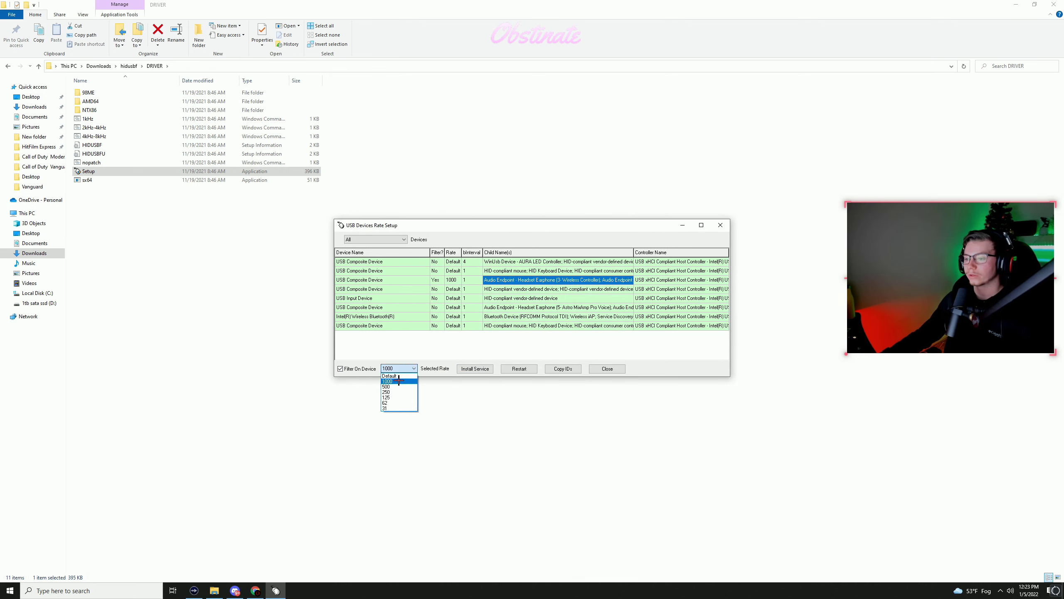
left_click(395, 380)
left_click(474, 369)
left_click(567, 302)
left_click(409, 368)
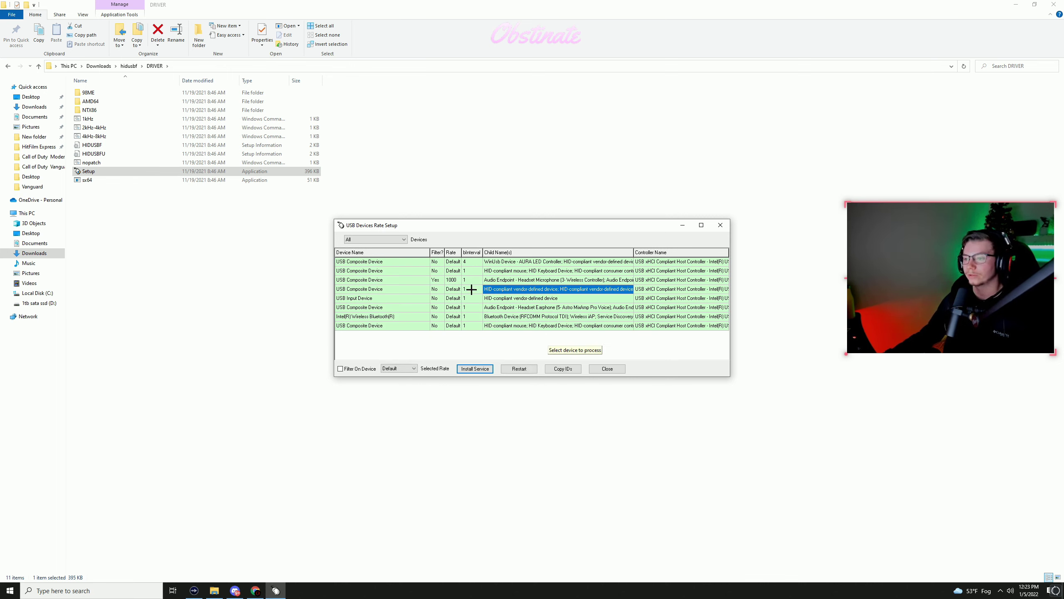
Verify the controller shows Filter Yes at rate 1000, then close Rate Setup and Explorer.
left_click(431, 280)
left_click(492, 279)
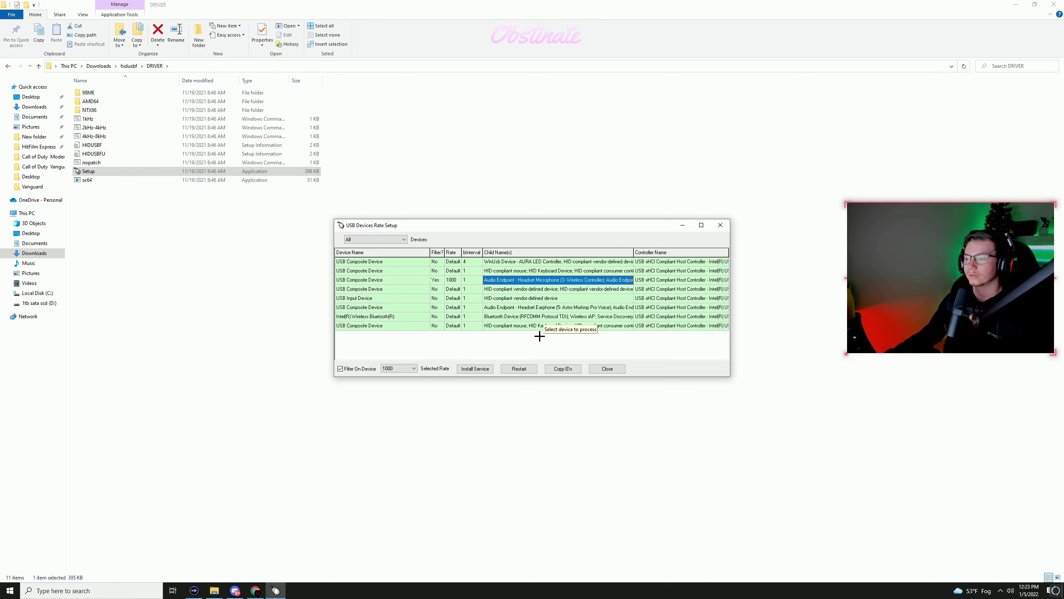
left_click(719, 225)
left_click(1054, 5)
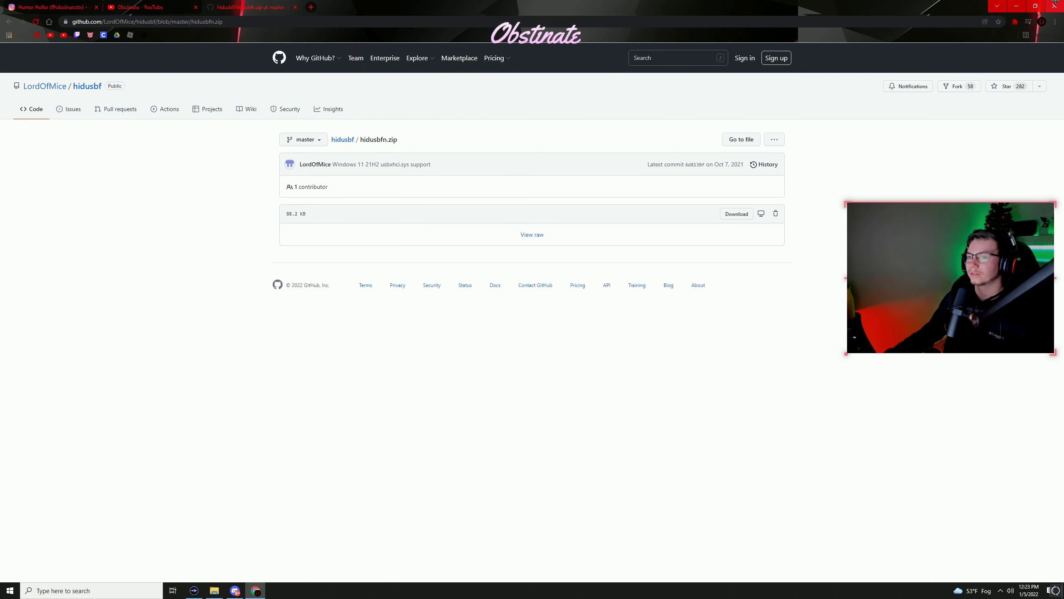